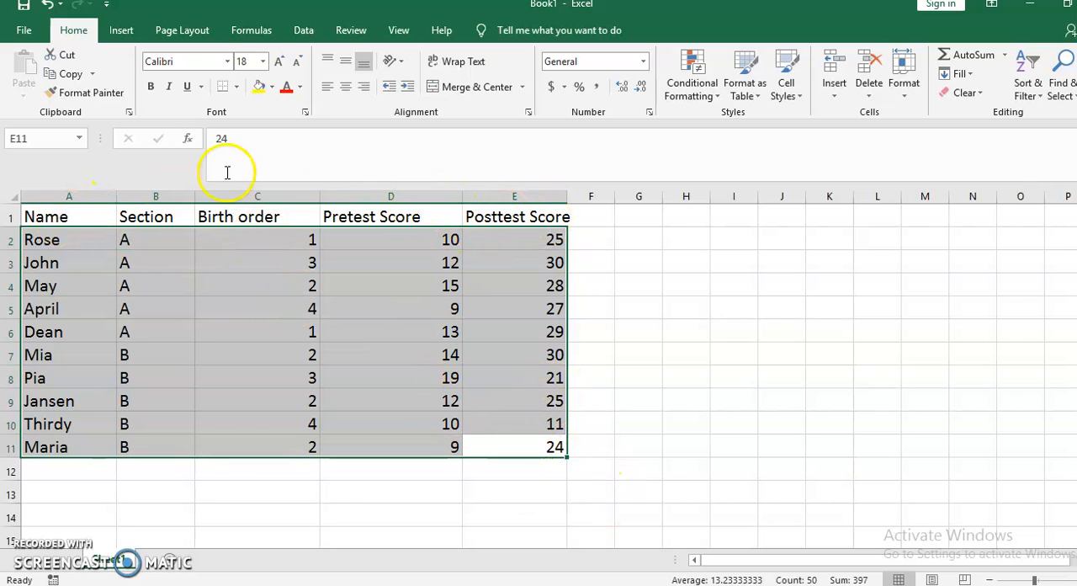
- Copy the ten student records in A2:E11 into the empty SPSS data sheet from its first cell, and widen the first two columns
{"action": "left_click", "coordinate": [70, 74]}
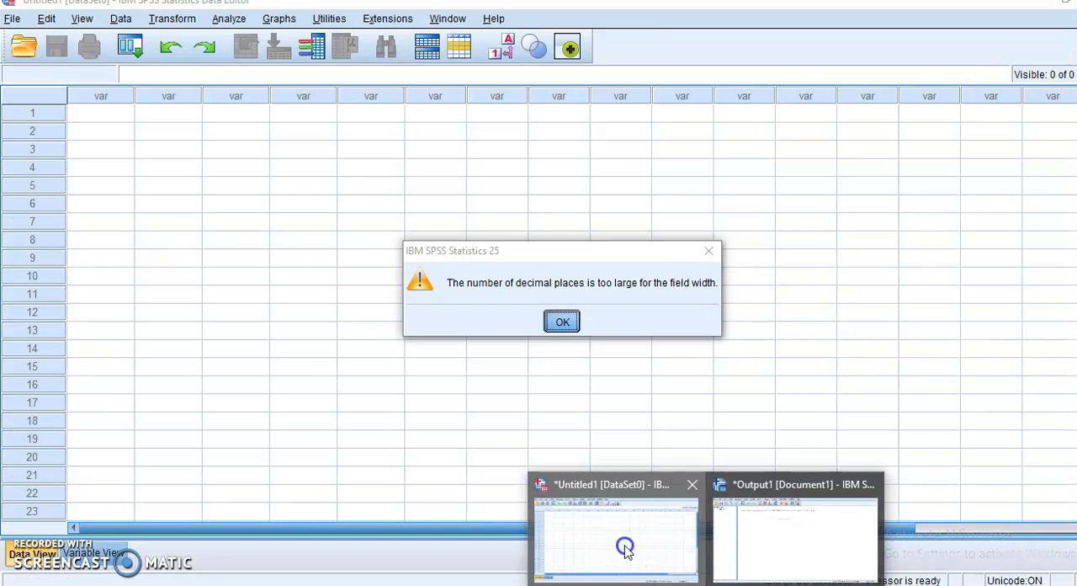
{"action": "left_click", "coordinate": [623, 548]}
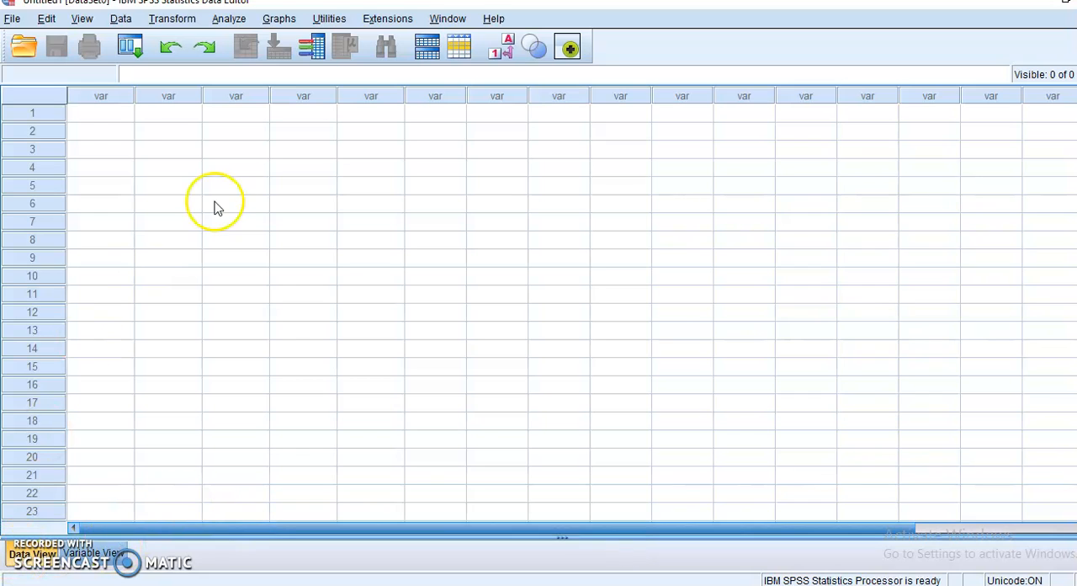
{"action": "left_click", "coordinate": [119, 117]}
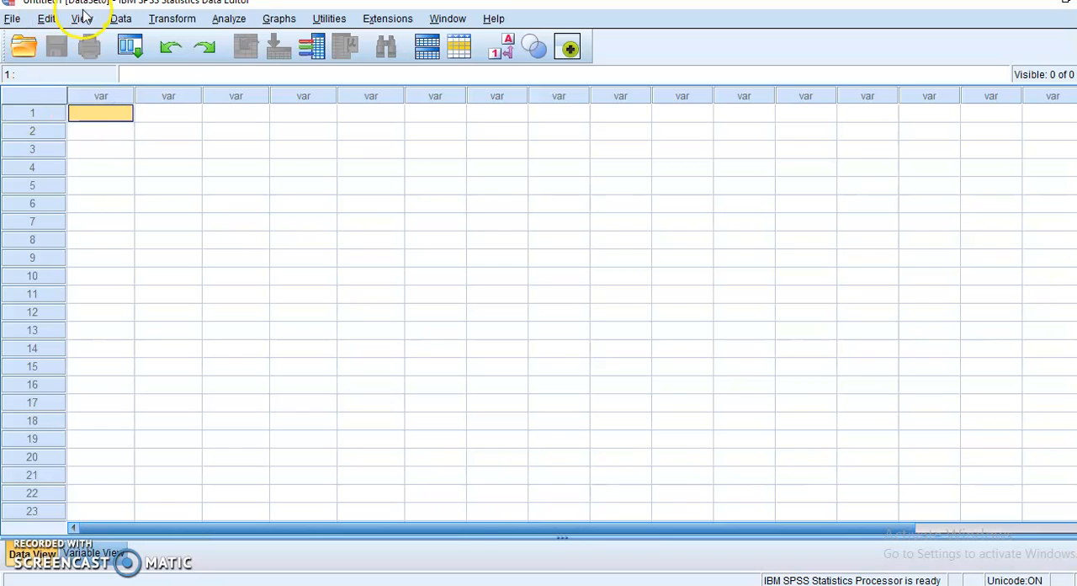
{"action": "left_click", "coordinate": [49, 18]}
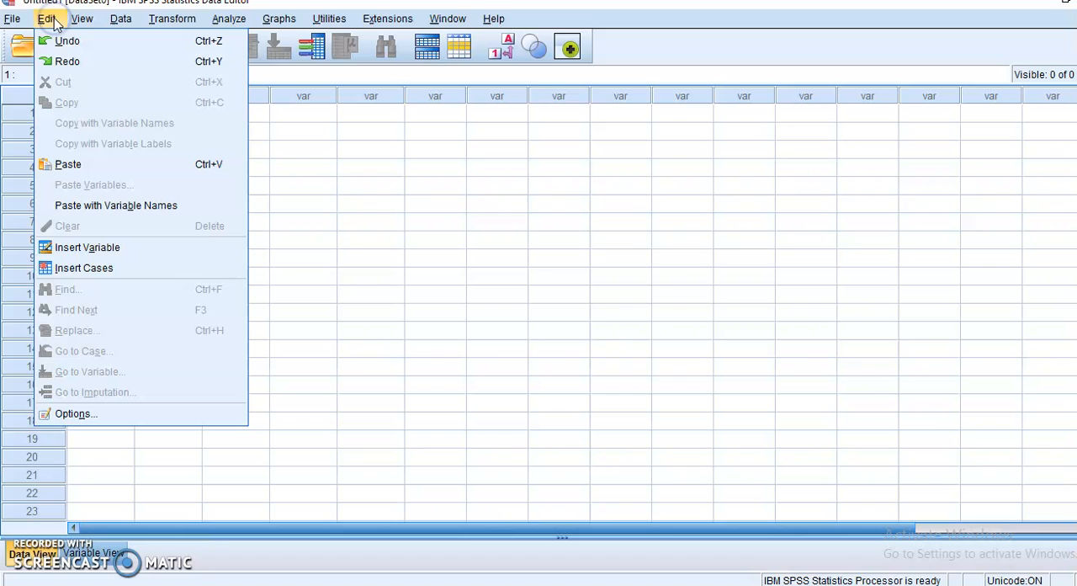
{"action": "left_click", "coordinate": [91, 162]}
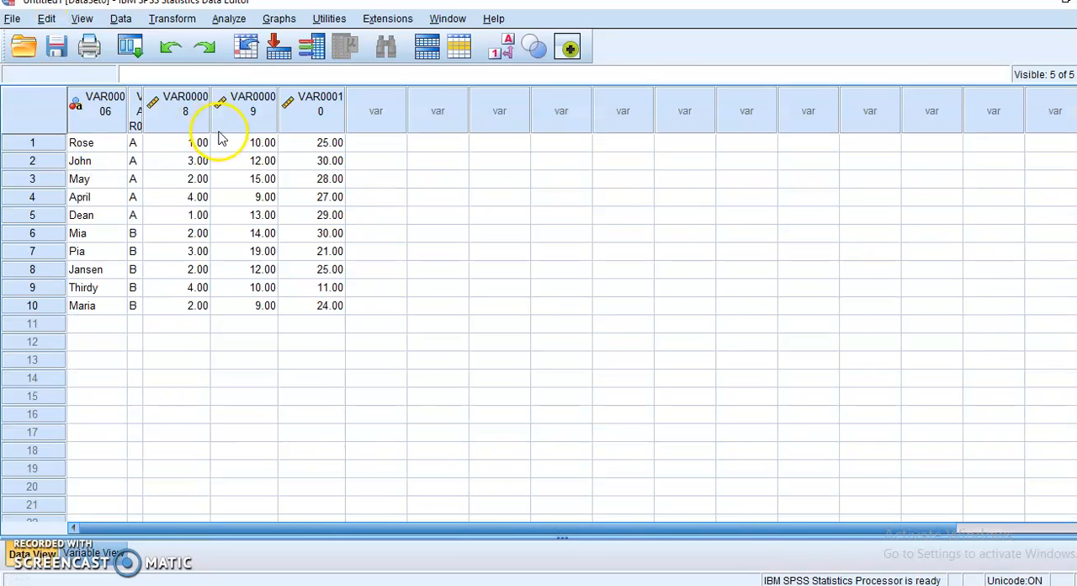
{"action": "left_click_drag", "start_coordinate": [145, 116], "coordinate": [203, 114]}
{"action": "left_click_drag", "start_coordinate": [126, 99], "coordinate": [157, 97]}
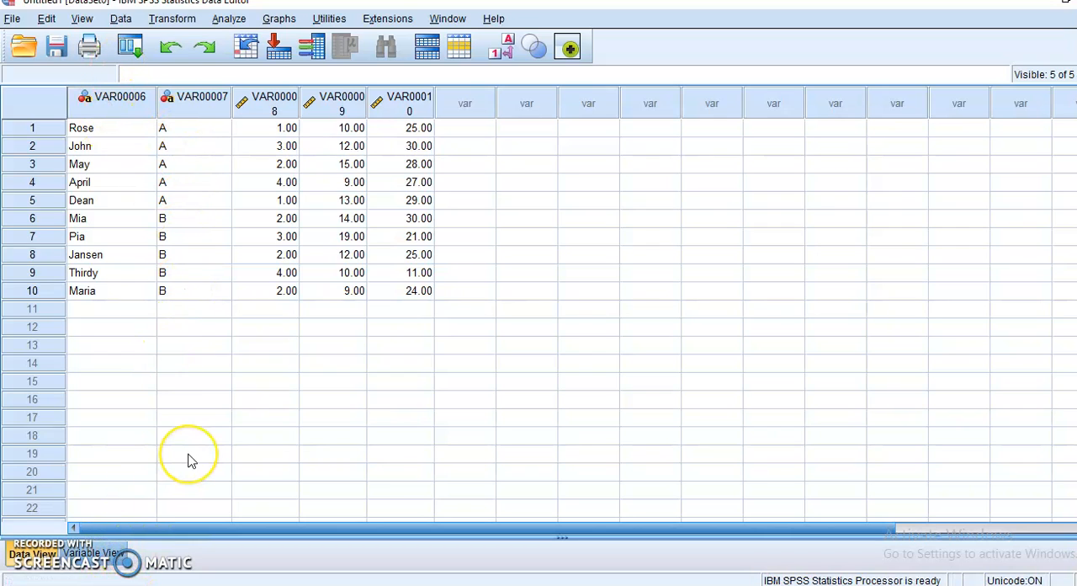
- In the variable definitions, rename the first variable NAME and the second variable SECTION
{"action": "left_click", "coordinate": [119, 561]}
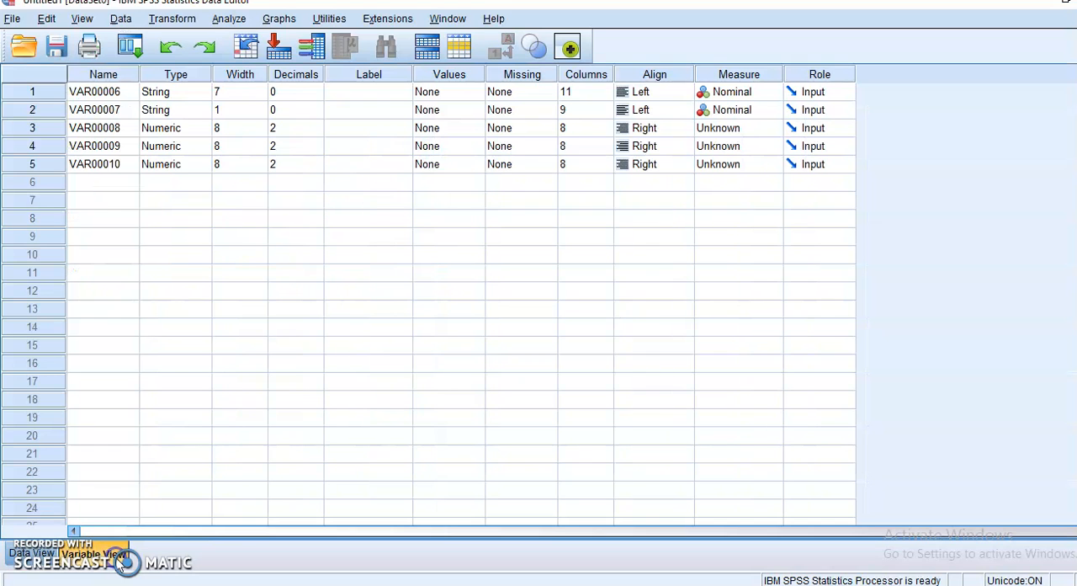
{"action": "left_click", "coordinate": [122, 97]}
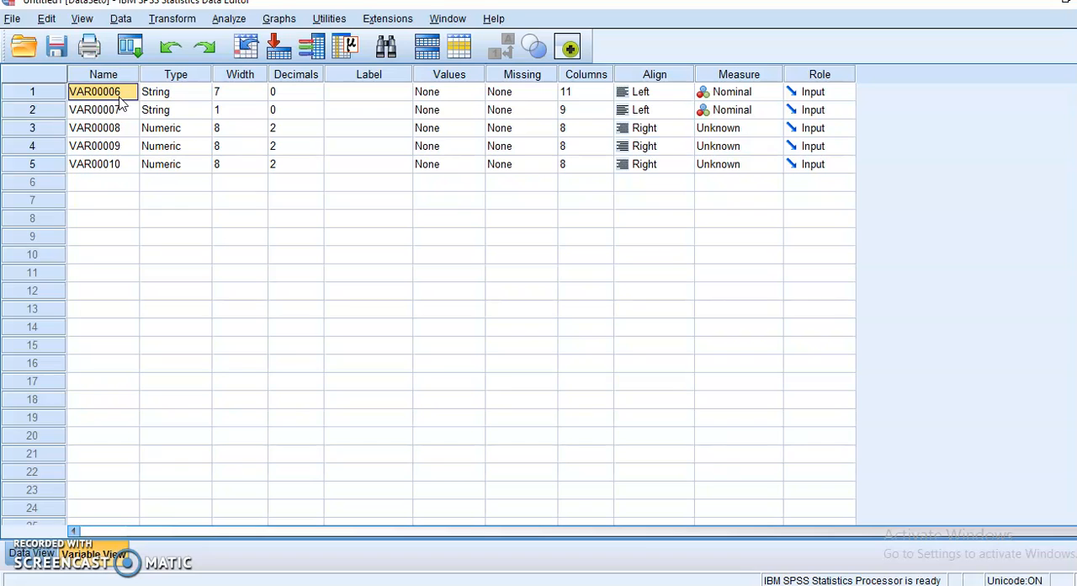
{"action": "type", "text": "NAME"}
{"action": "key", "text": "Return"}
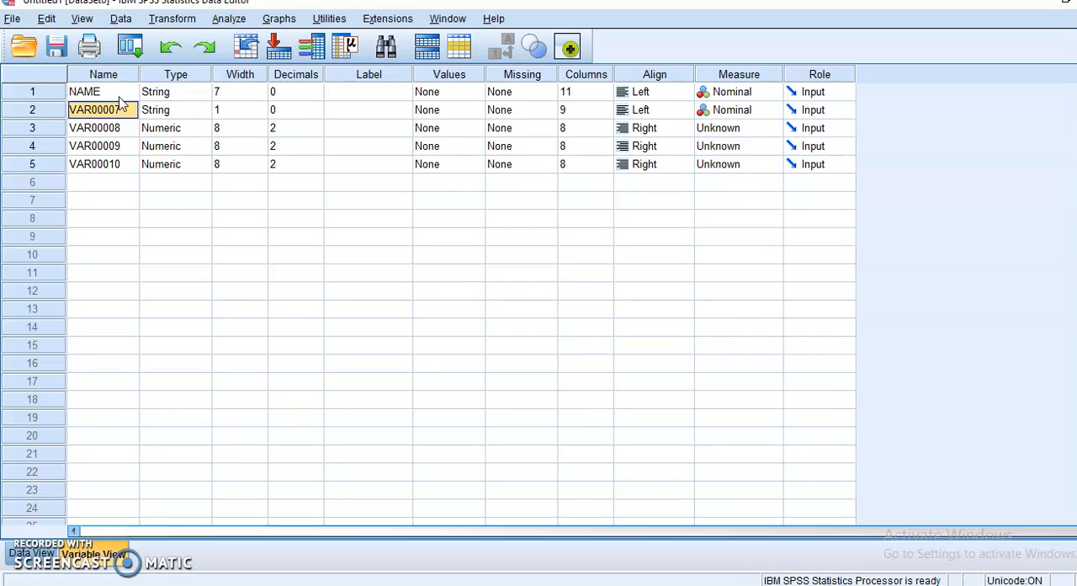
{"action": "type", "text": "SECTION"}
{"action": "key", "text": "Return"}
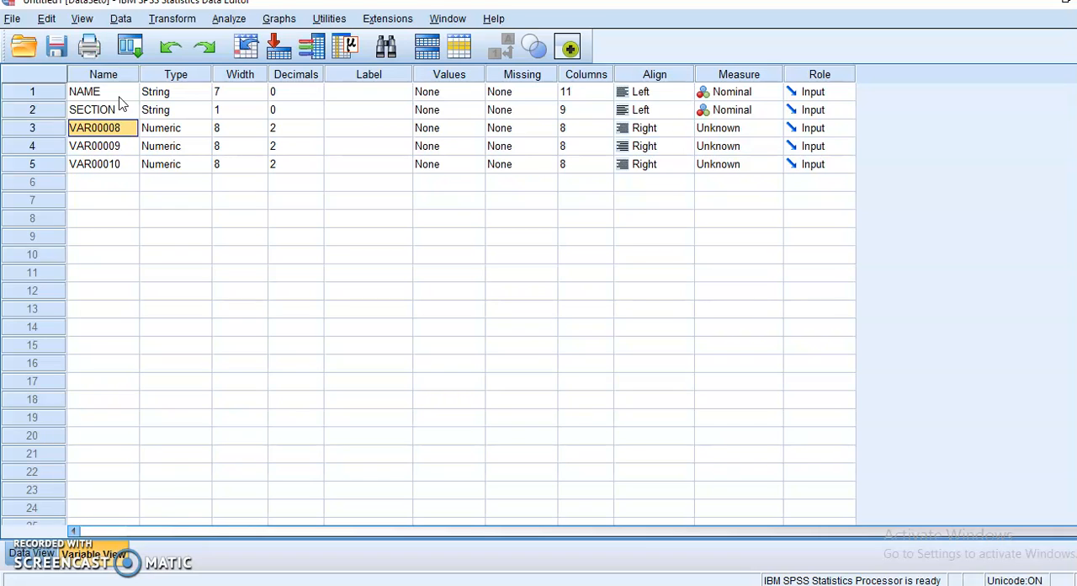
- Rename the third, fourth and fifth variables BIRTHORDER, PRETEST and POSTTEST
{"action": "type", "text": "BIRTHORDER"}
{"action": "key", "text": "Return"}
{"action": "type", "text": "PRETEST"}
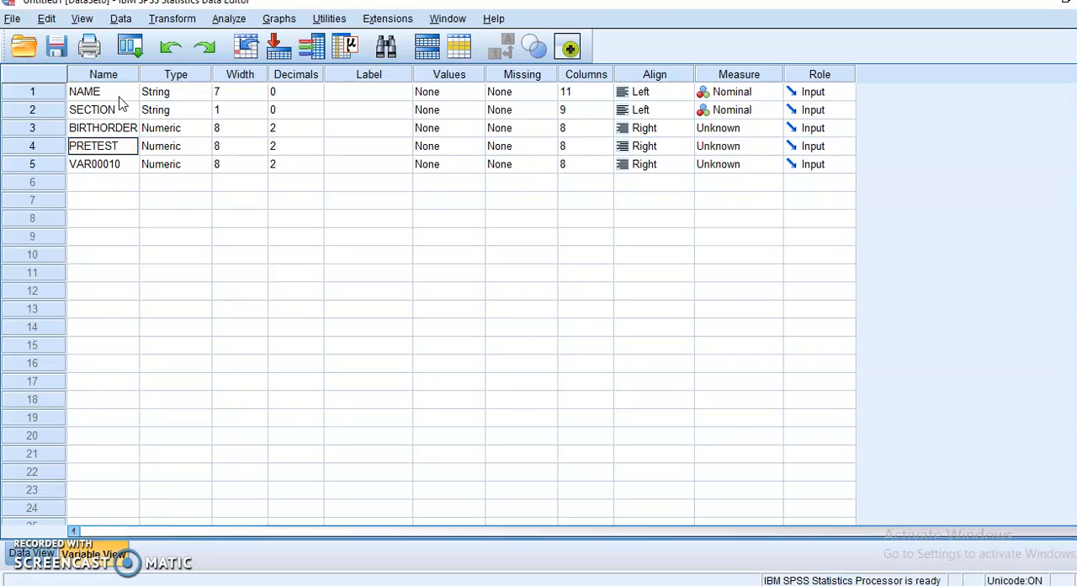
{"action": "key", "text": "Return"}
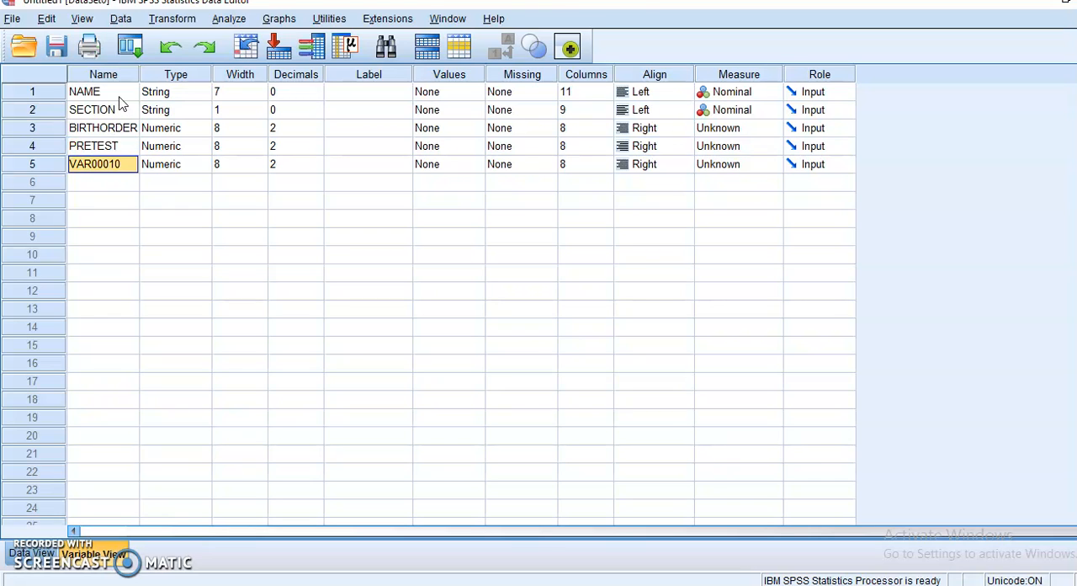
{"action": "type", "text": "POSTTEST"}
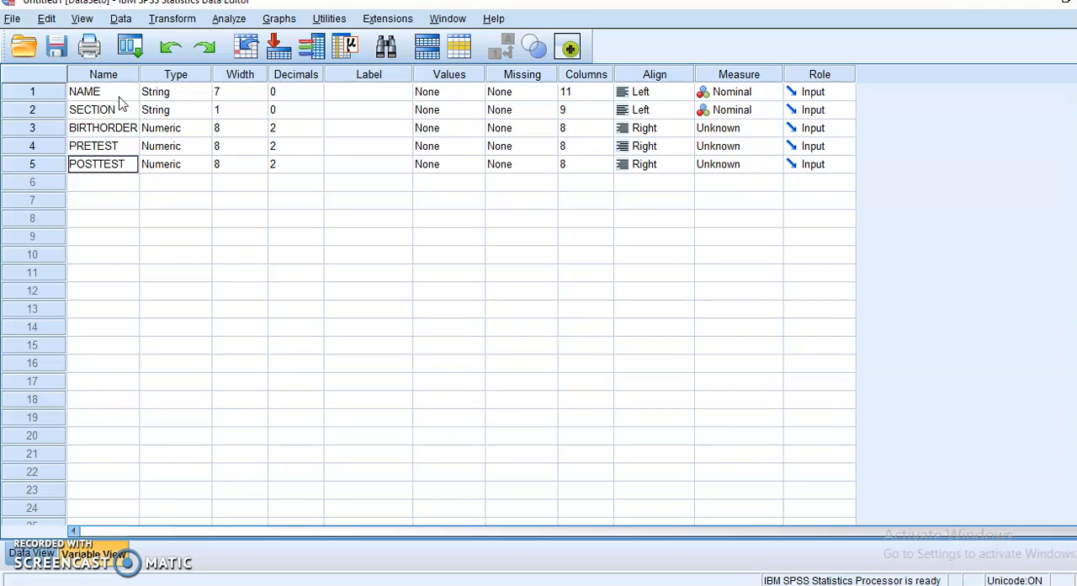
{"action": "key", "text": "Return"}
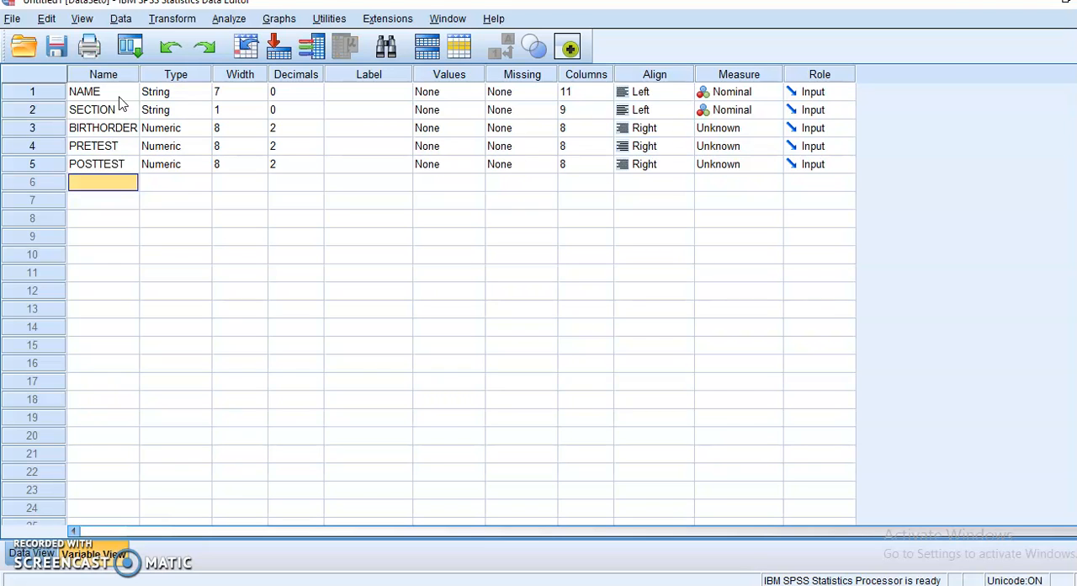
- Examine the data types of NAME and SECTION and the widths of NAME, BIRTHORDER and PRETEST
{"action": "left_click", "coordinate": [190, 96]}
{"action": "left_click", "coordinate": [201, 94]}
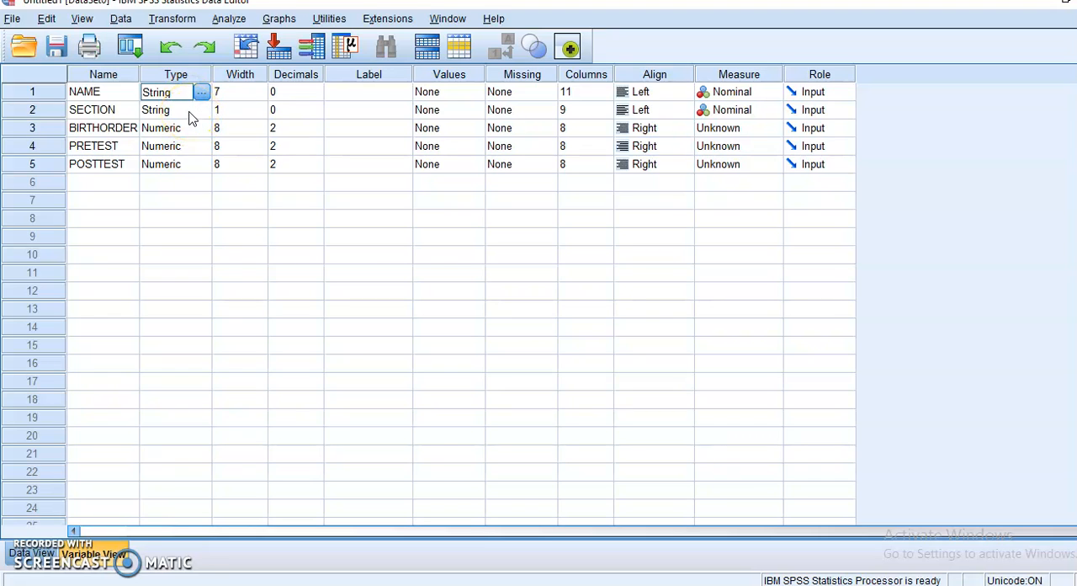
{"action": "left_click", "coordinate": [190, 111]}
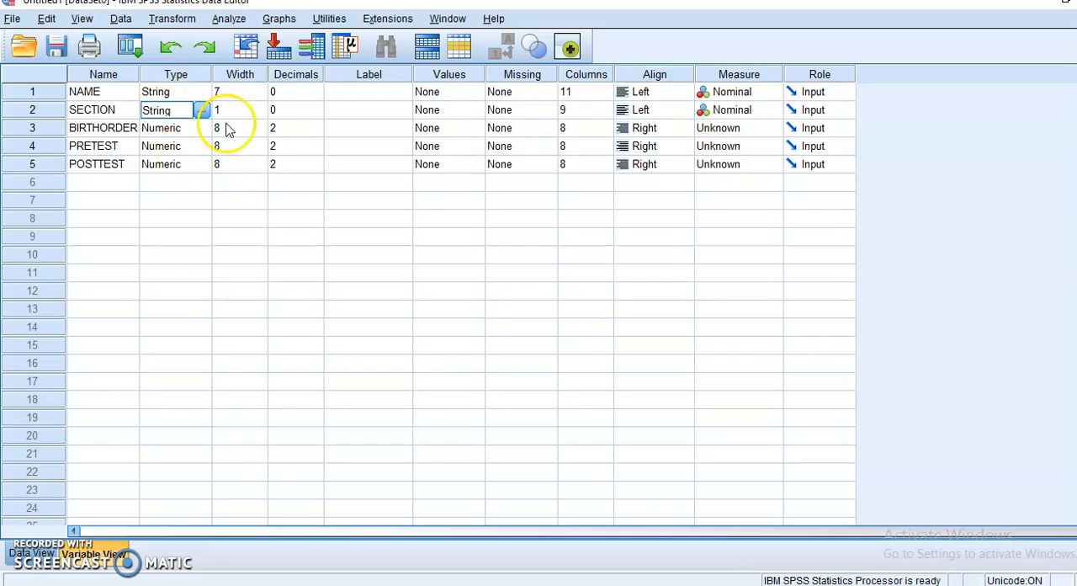
{"action": "left_click", "coordinate": [245, 93]}
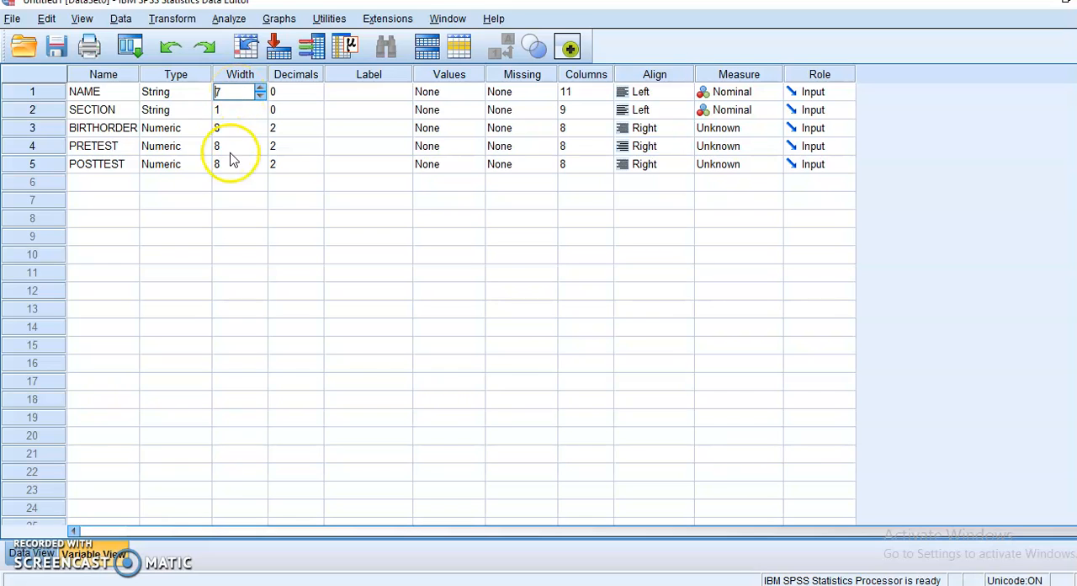
{"action": "left_click", "coordinate": [242, 128]}
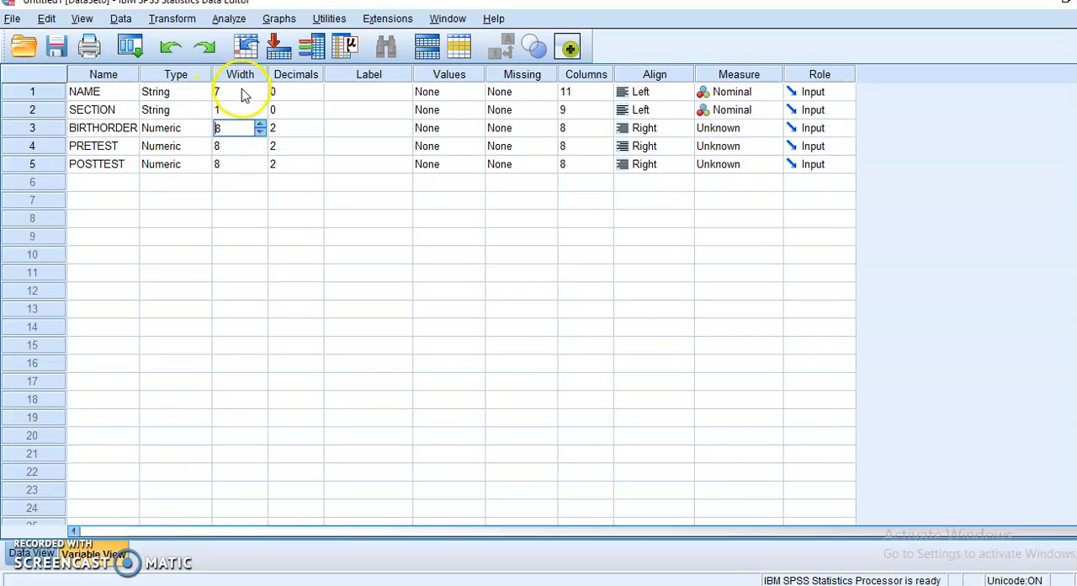
{"action": "left_click", "coordinate": [242, 91]}
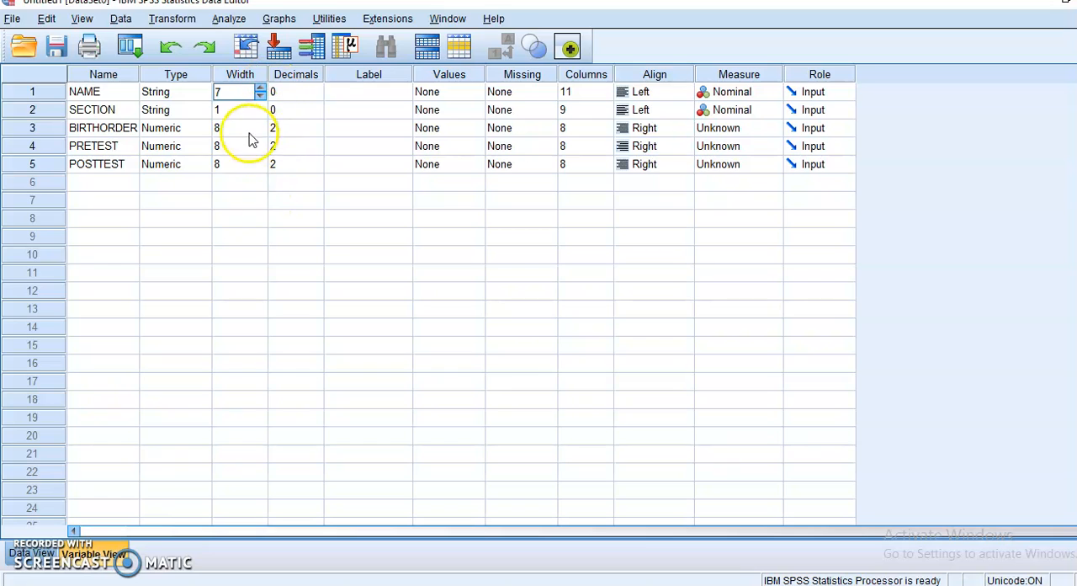
{"action": "left_click", "coordinate": [253, 146]}
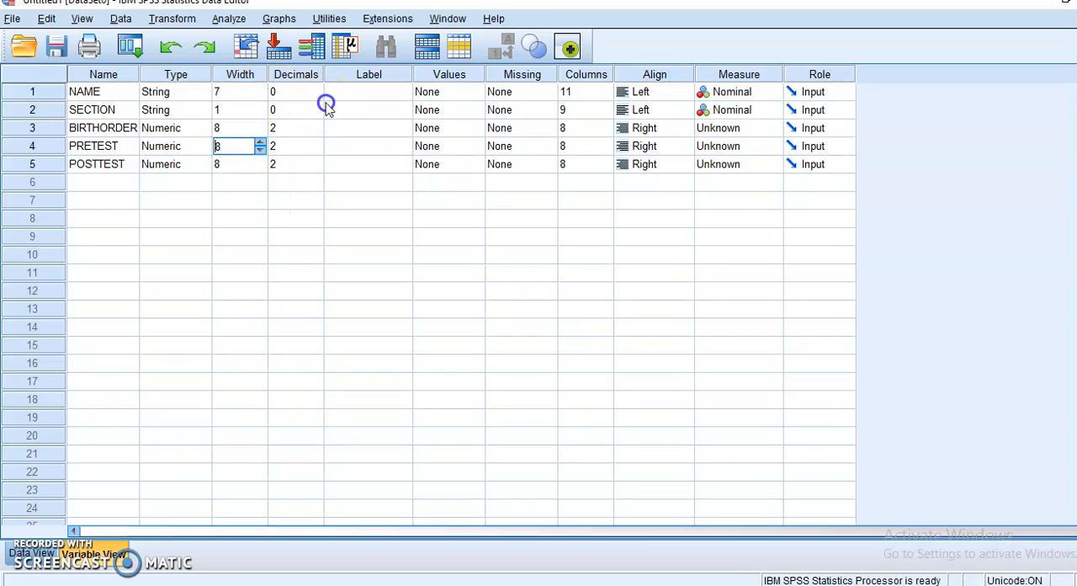
- Set the decimals of the BIRTHORDER, PRETEST and POSTTEST variables to 0
{"action": "left_click", "coordinate": [330, 108]}
{"action": "left_click", "coordinate": [311, 133]}
{"action": "left_click", "coordinate": [316, 132]}
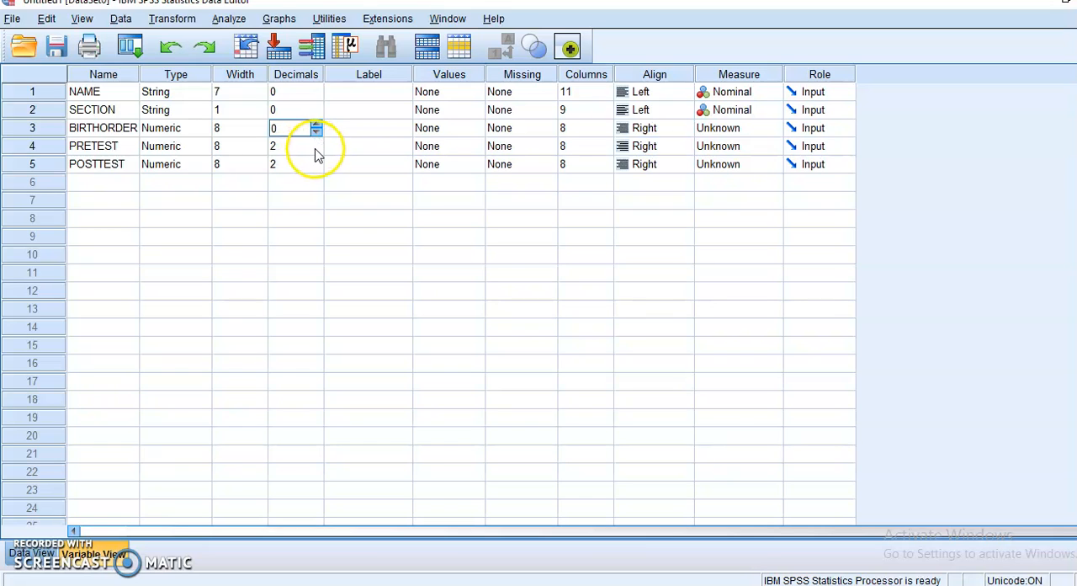
{"action": "left_click", "coordinate": [313, 149]}
{"action": "left_click", "coordinate": [317, 150]}
{"action": "left_click", "coordinate": [317, 151]}
{"action": "left_click", "coordinate": [315, 168]}
{"action": "left_click", "coordinate": [318, 168]}
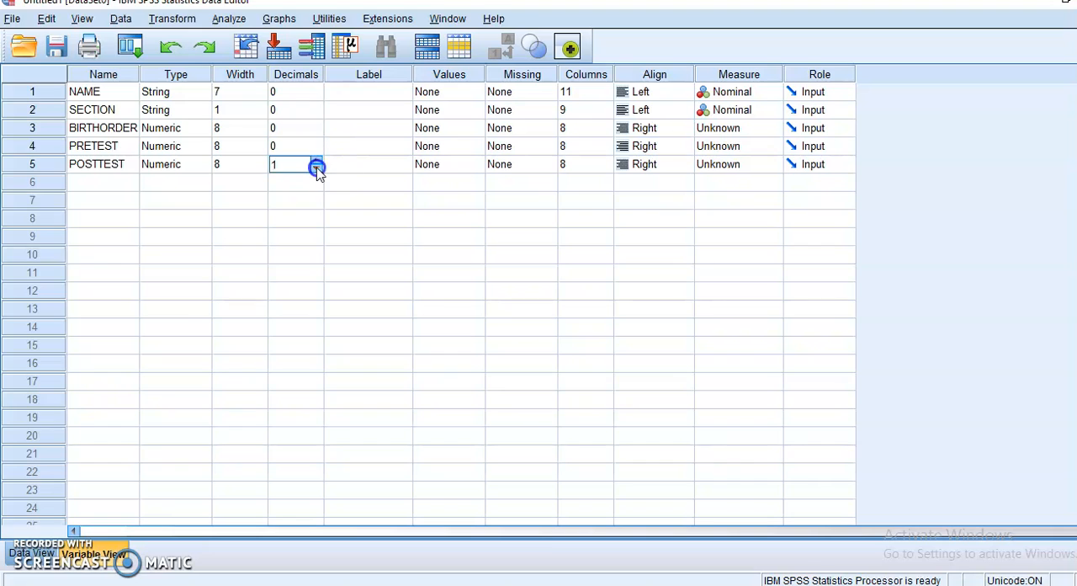
{"action": "left_click", "coordinate": [318, 168]}
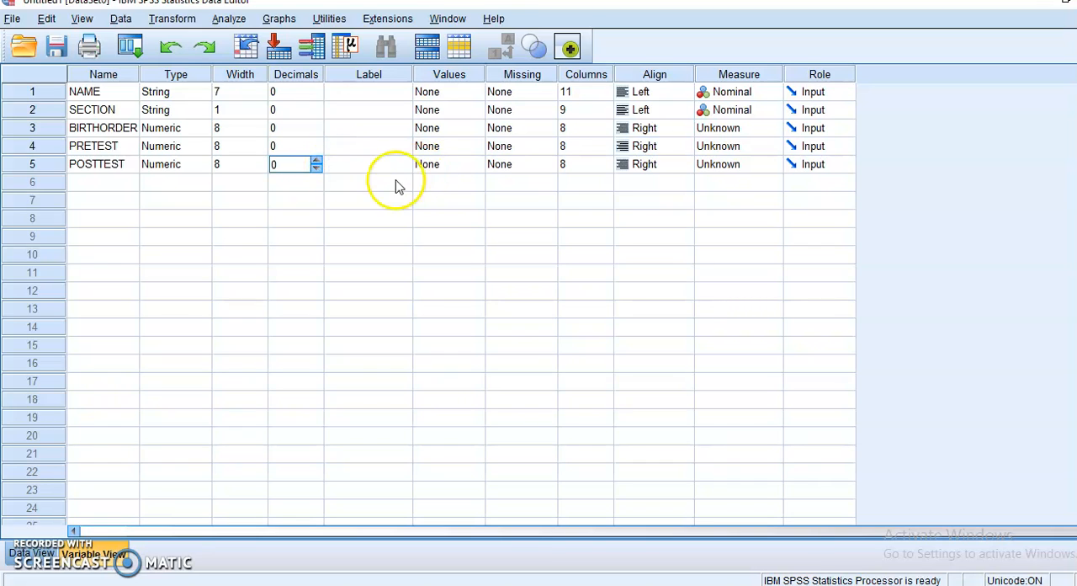
- Label the first three variables NAME, SECTION and BIRTH ORDER
{"action": "left_click", "coordinate": [385, 93]}
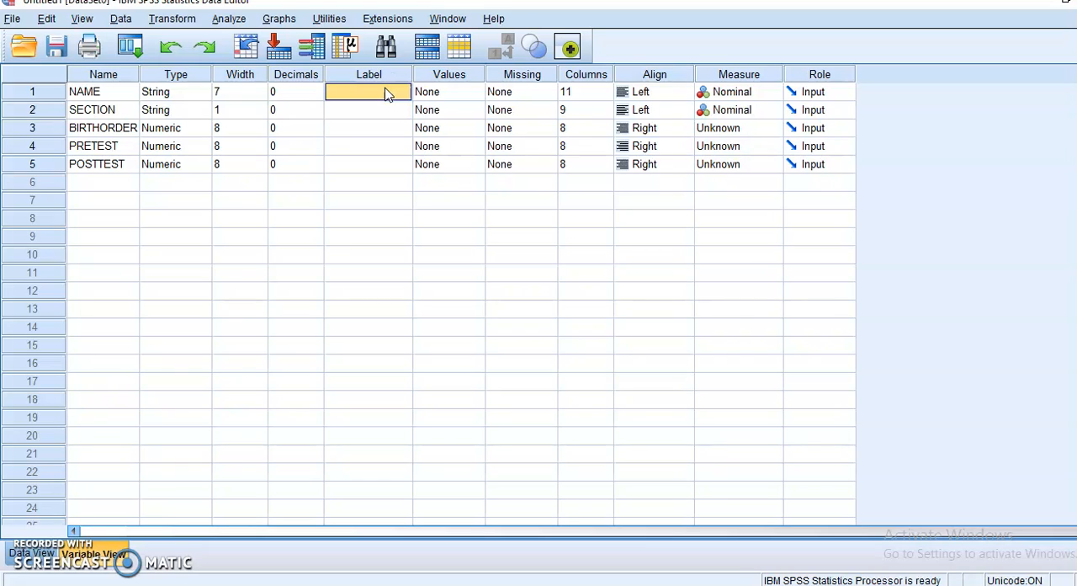
{"action": "type", "text": "NAME"}
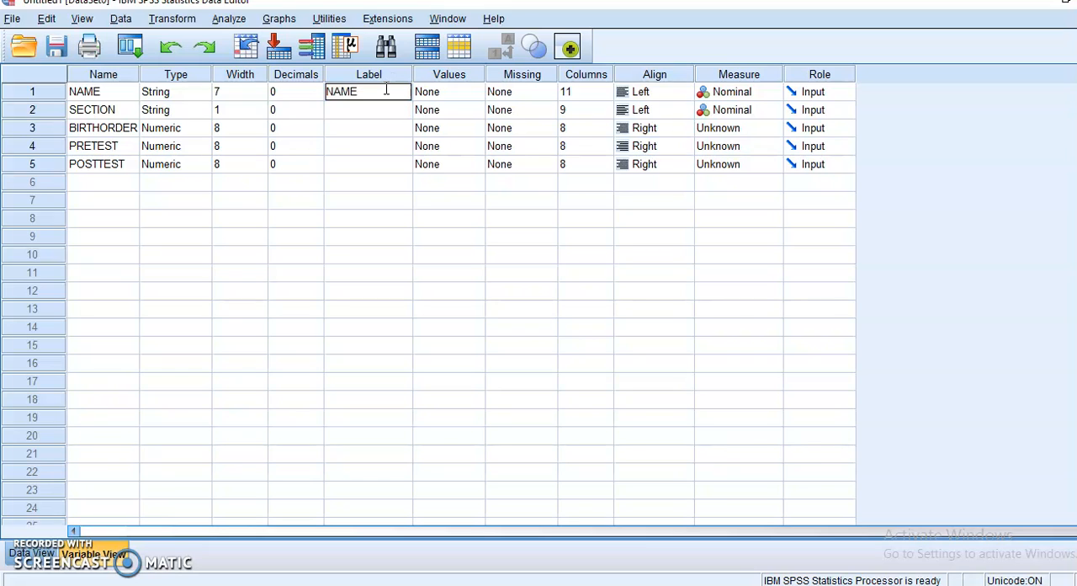
{"action": "key", "text": "Return"}
{"action": "type", "text": "SE"}
{"action": "key", "text": "Return"}
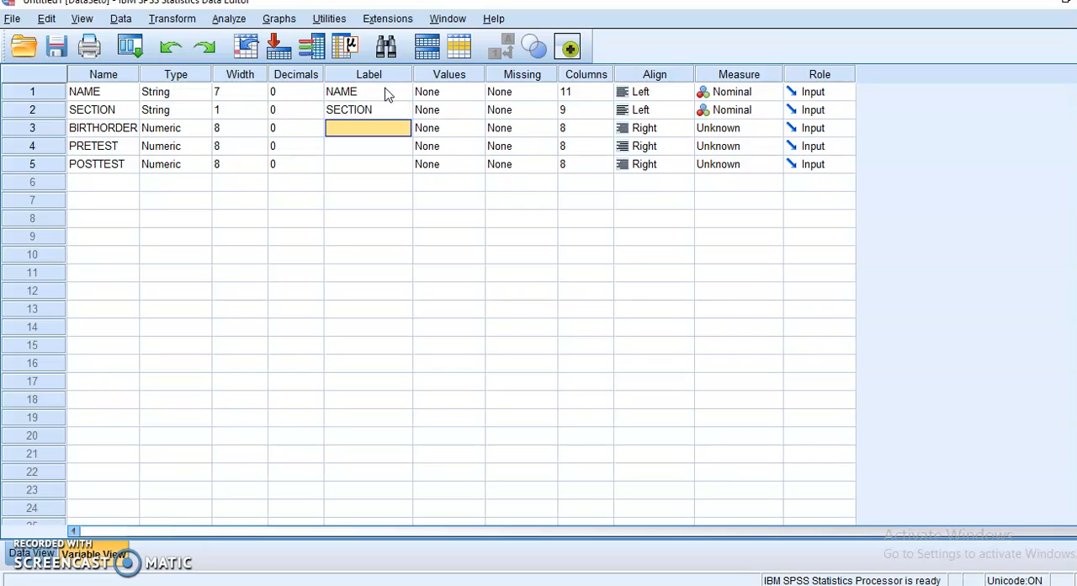
{"action": "type", "text": "BIRTH ORDER"}
{"action": "key", "text": "Return"}
- Label the PRETEST variable PRETEST SCORE and the POSTTEST variable POST TEST SCORE
{"action": "type", "text": "P"}
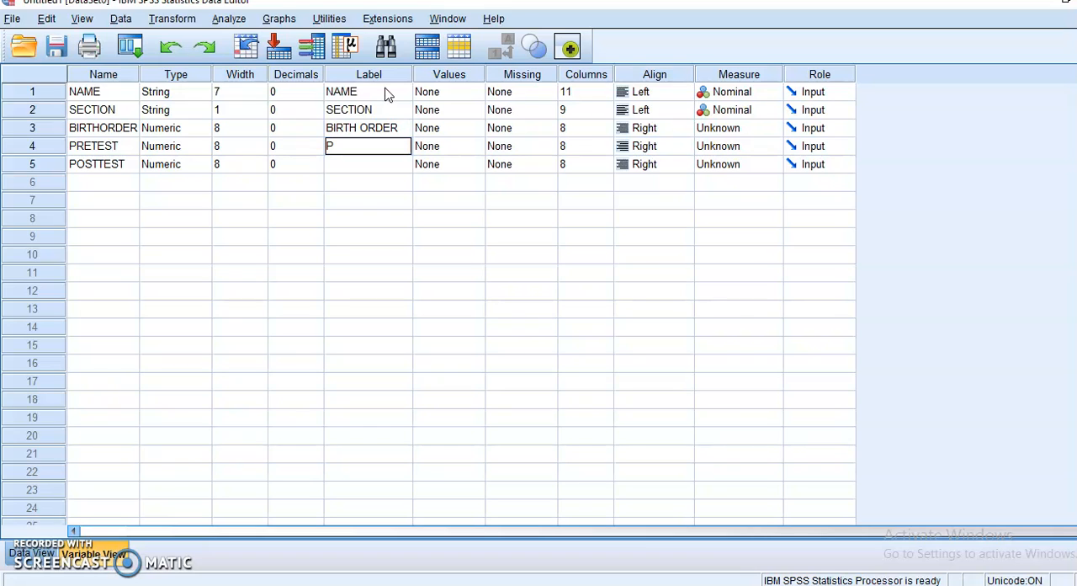
{"action": "type", "text": "RETEST SCORE"}
{"action": "key", "text": "Return"}
{"action": "type", "text": "PO"}
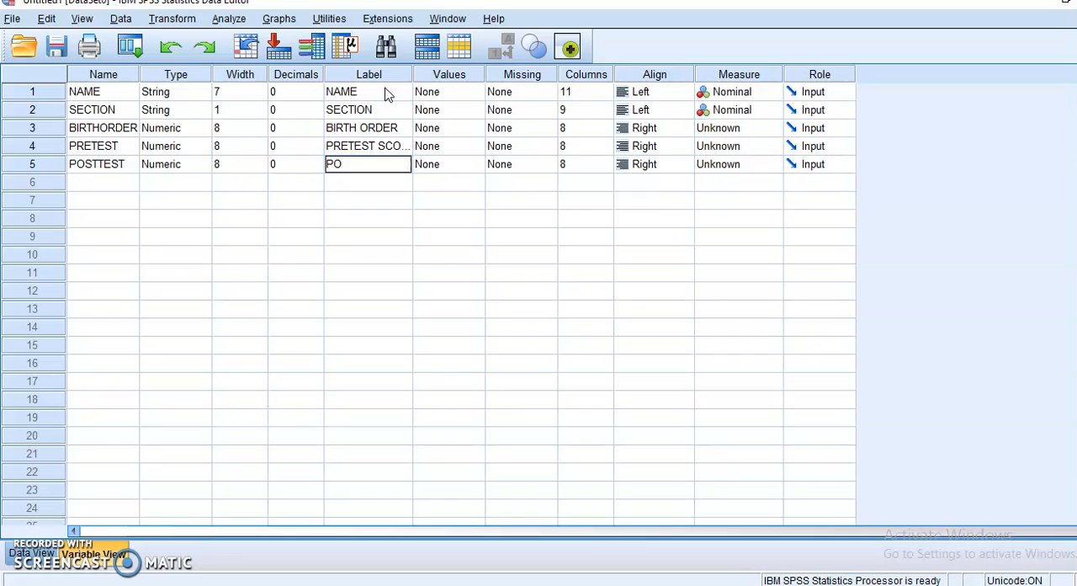
{"action": "type", "text": "ST TEST SCORE"}
{"action": "key", "text": "Return"}
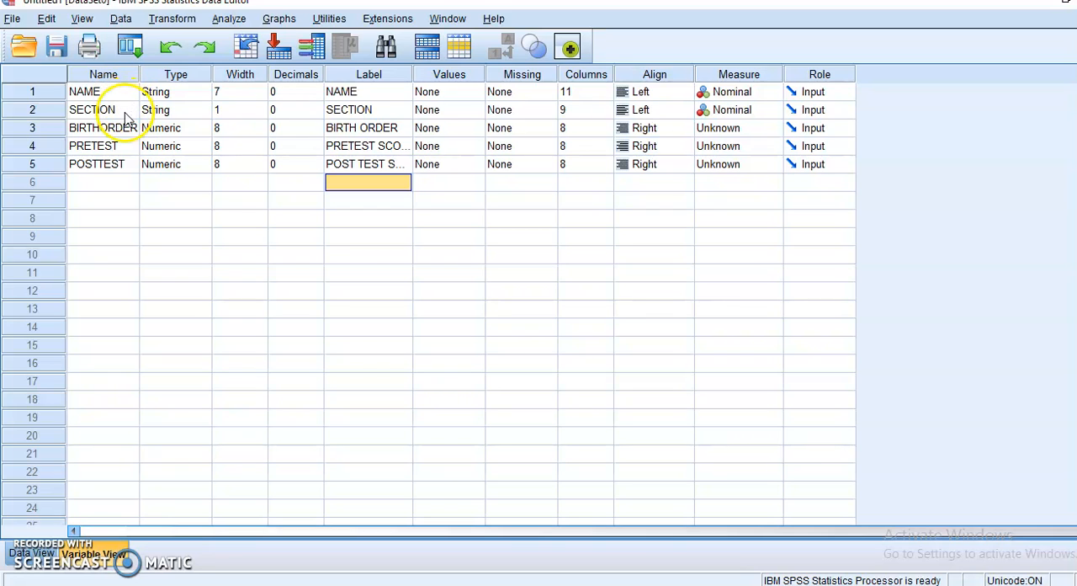
- Add a value label to the SECTION variable that defines value 1 as A
{"action": "left_click", "coordinate": [466, 113]}
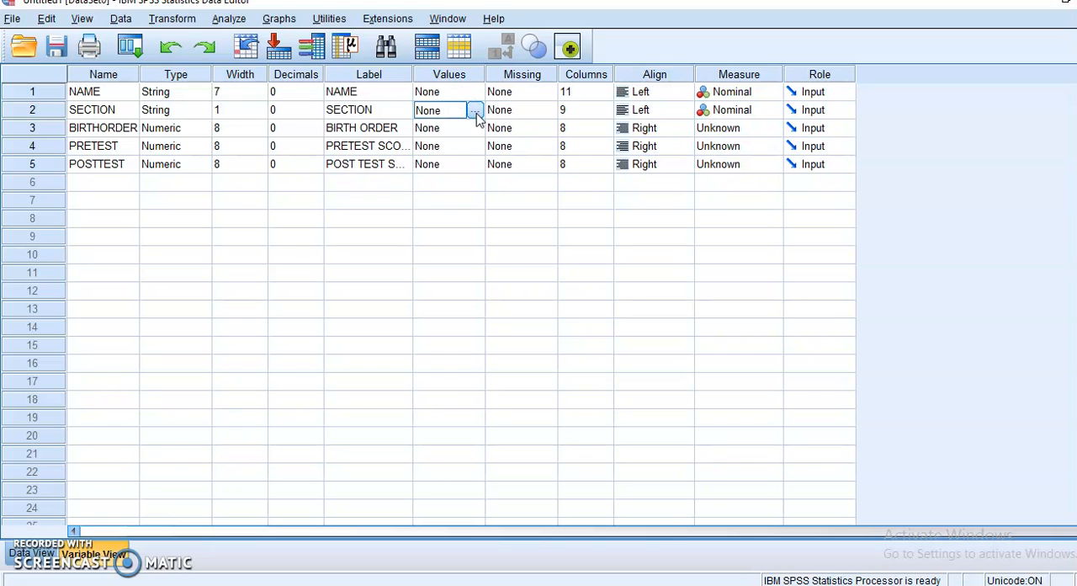
{"action": "left_click", "coordinate": [476, 112]}
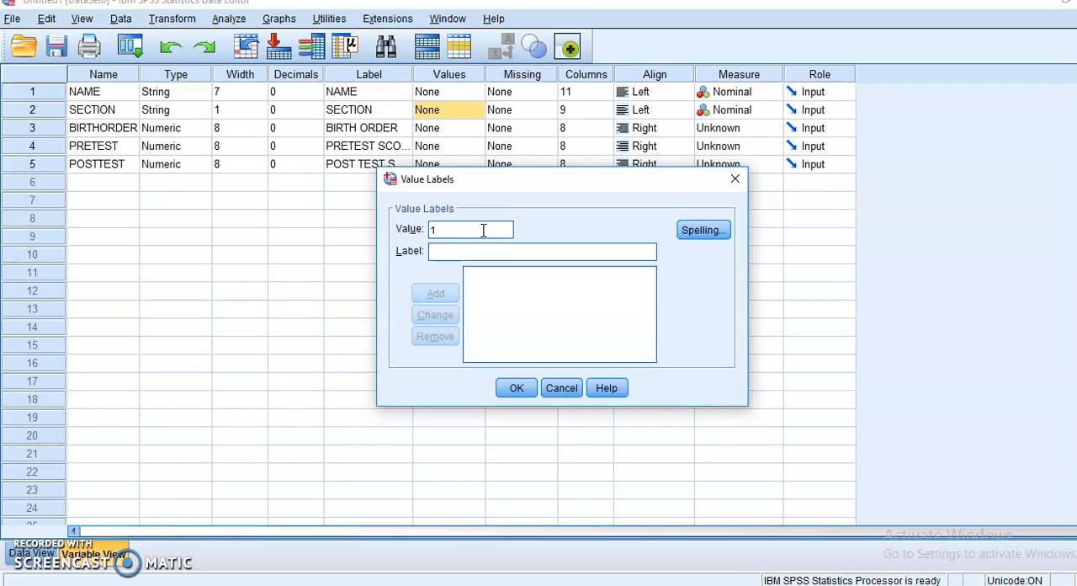
{"action": "type", "text": "A"}
{"action": "key", "text": "BackSpace"}
{"action": "type", "text": "A"}
{"action": "left_click", "coordinate": [479, 235]}
{"action": "left_click", "coordinate": [436, 294]}
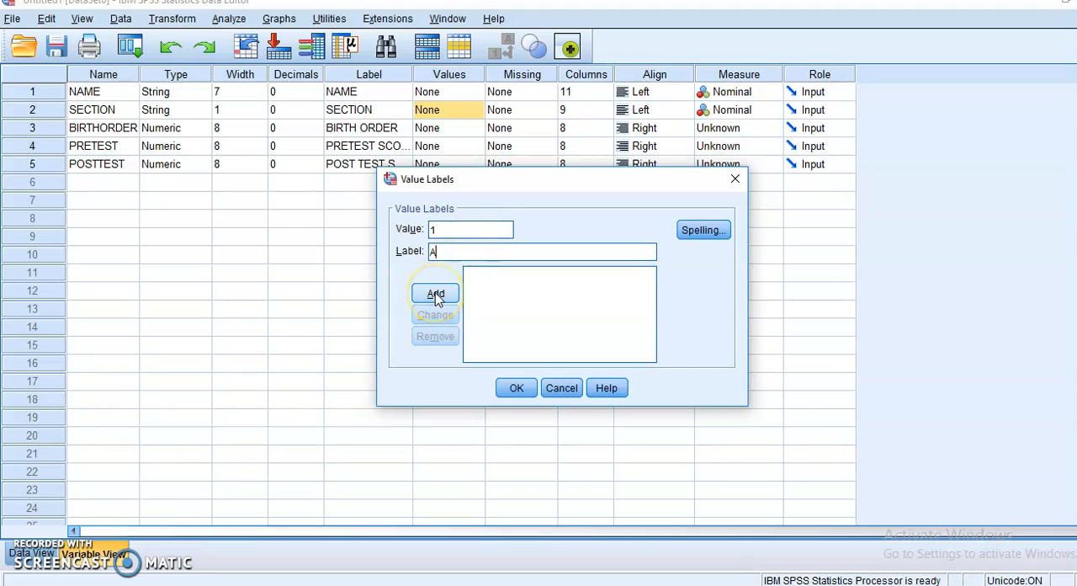
- Add a second value label defining 2 as B for SECTION and apply the value labels
{"action": "left_click", "coordinate": [470, 230]}
{"action": "type", "text": "2"}
{"action": "left_click", "coordinate": [462, 251]}
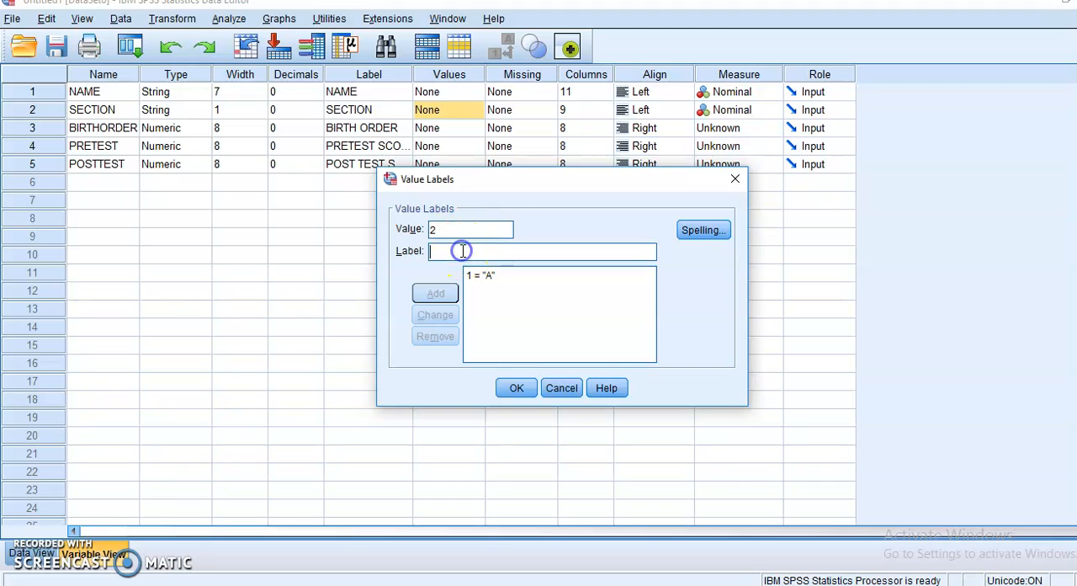
{"action": "type", "text": "B"}
{"action": "left_click", "coordinate": [436, 294]}
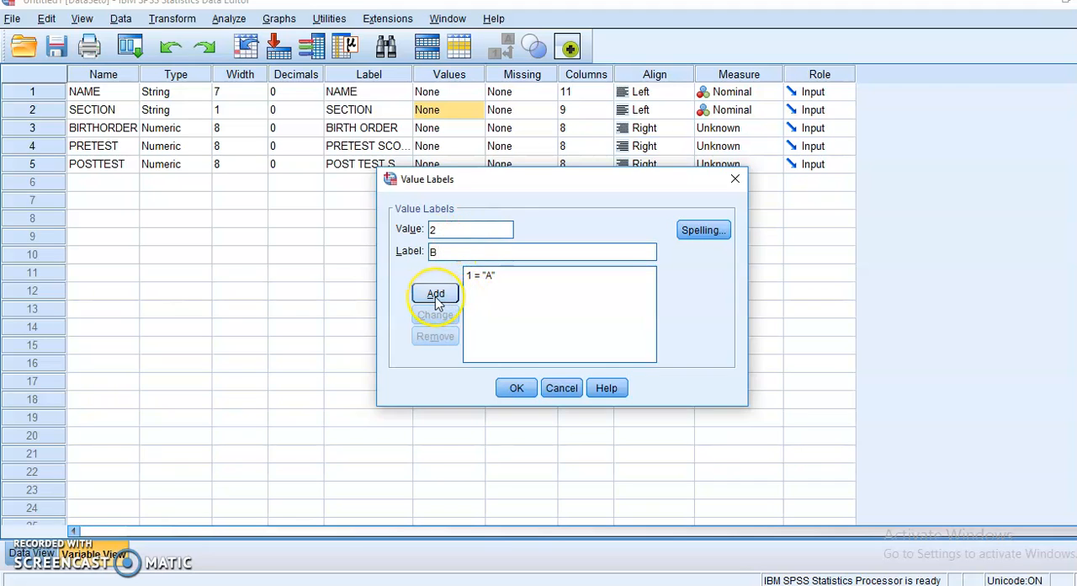
{"action": "left_click", "coordinate": [436, 301]}
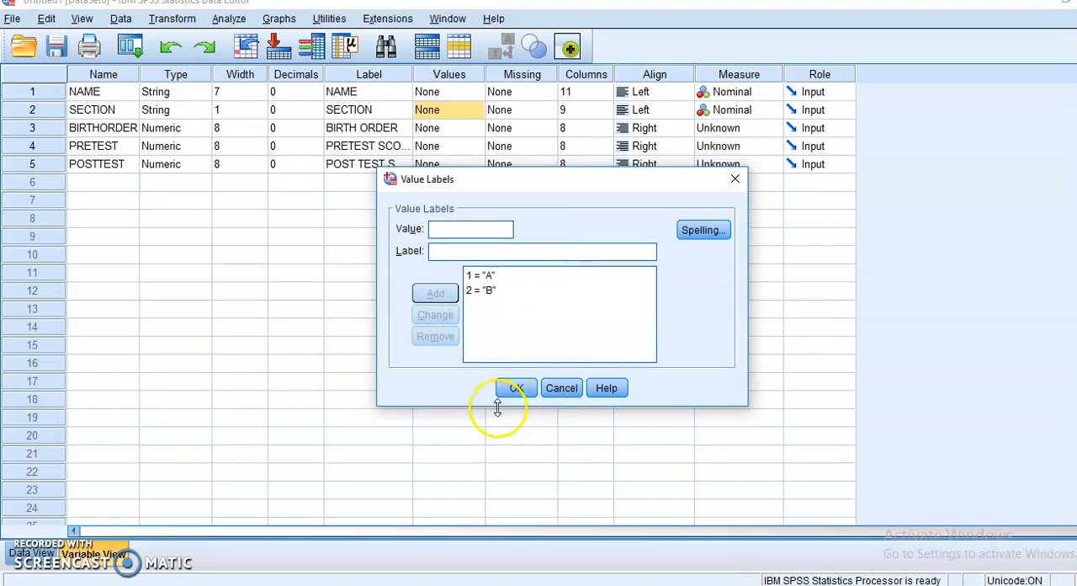
{"action": "left_click", "coordinate": [515, 389]}
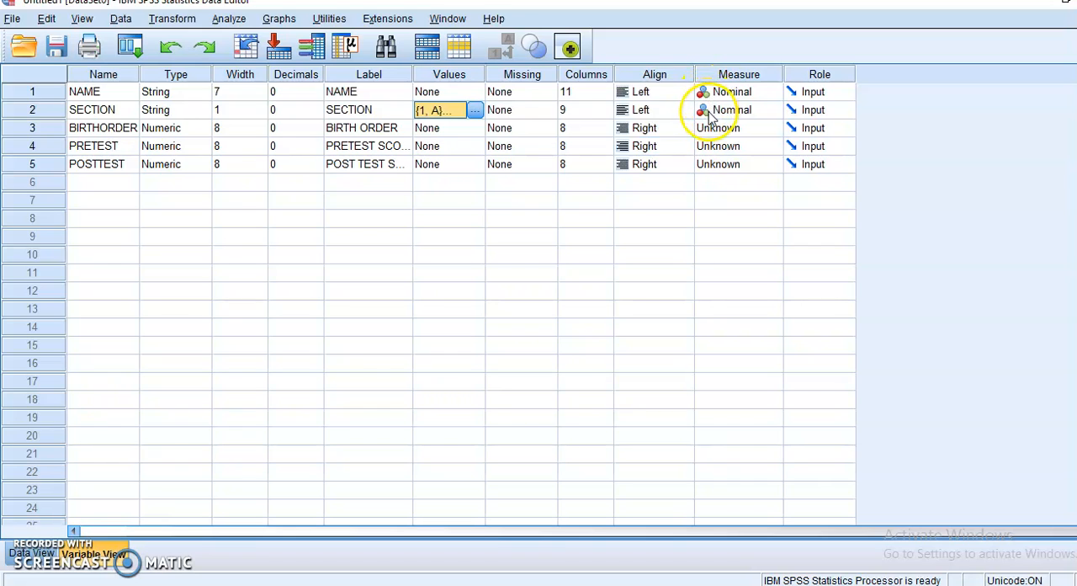
- Set the measurement level of BIRTHORDER to Ordinal and of PRETEST and POSTTEST to Scale
{"action": "left_click", "coordinate": [767, 137]}
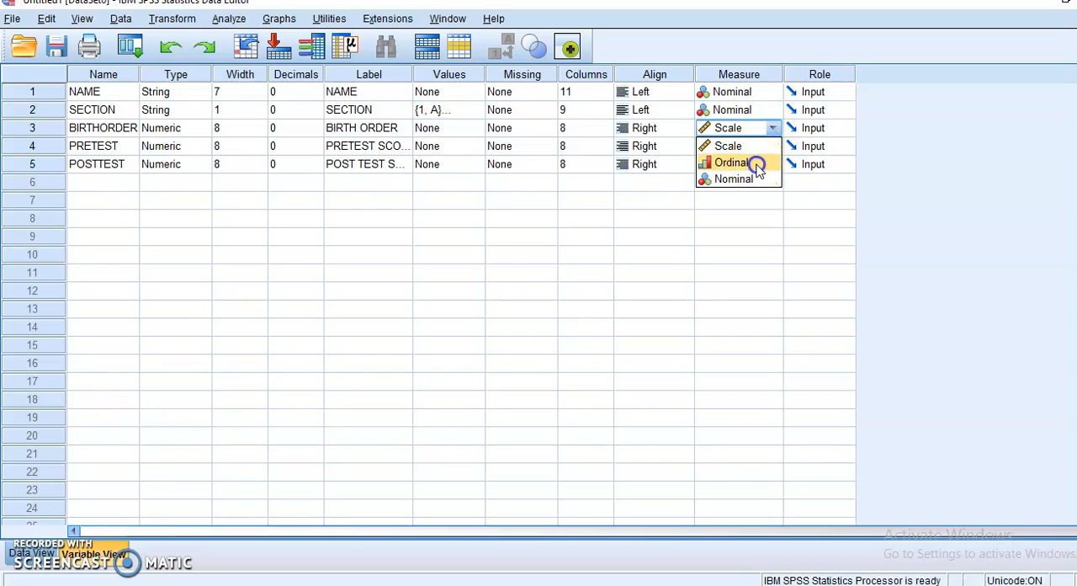
{"action": "left_click", "coordinate": [757, 164]}
{"action": "left_click", "coordinate": [746, 149]}
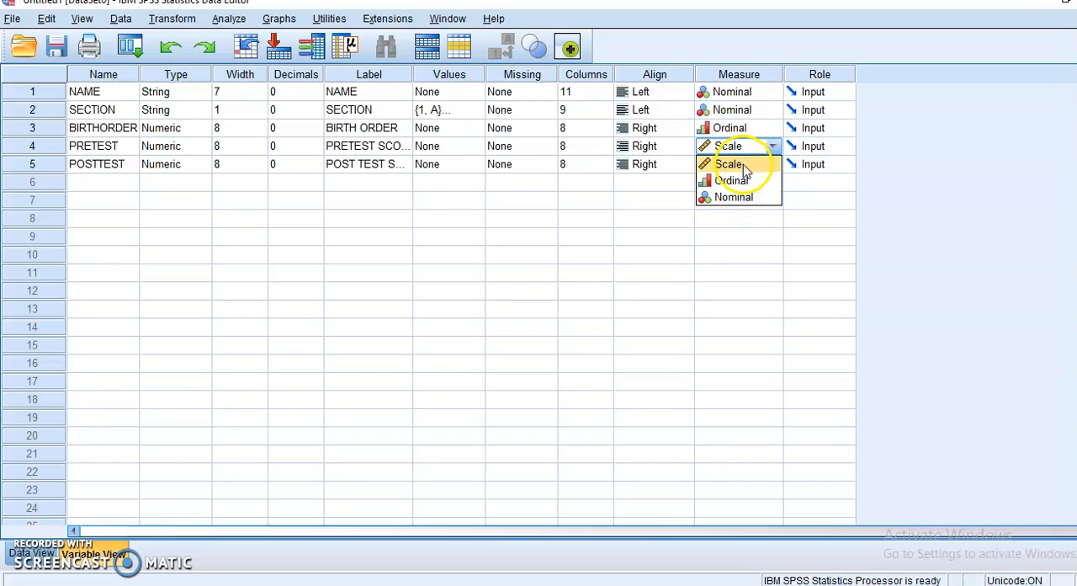
{"action": "left_click", "coordinate": [747, 166]}
{"action": "left_click", "coordinate": [755, 168]}
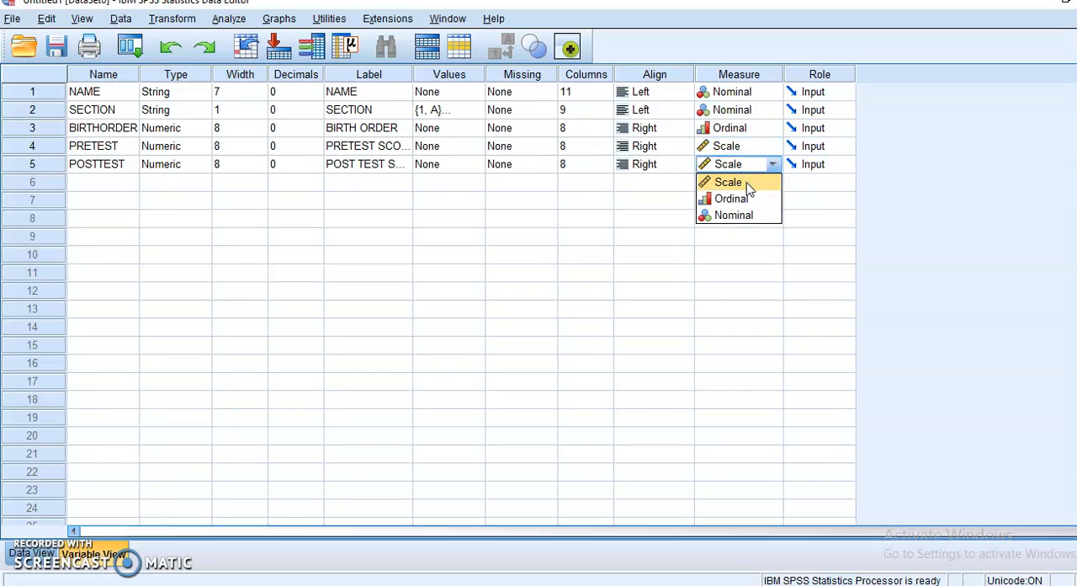
{"action": "left_click", "coordinate": [748, 184]}
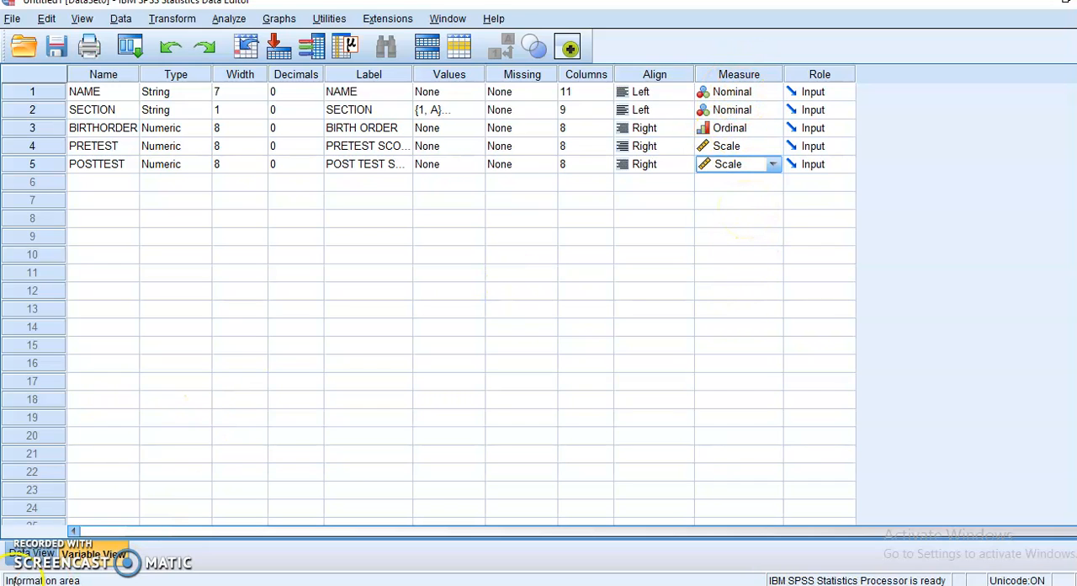
- Show the data values and widen the PRETEST and POSTTEST columns so each heading fits on one line
{"action": "left_click", "coordinate": [26, 553]}
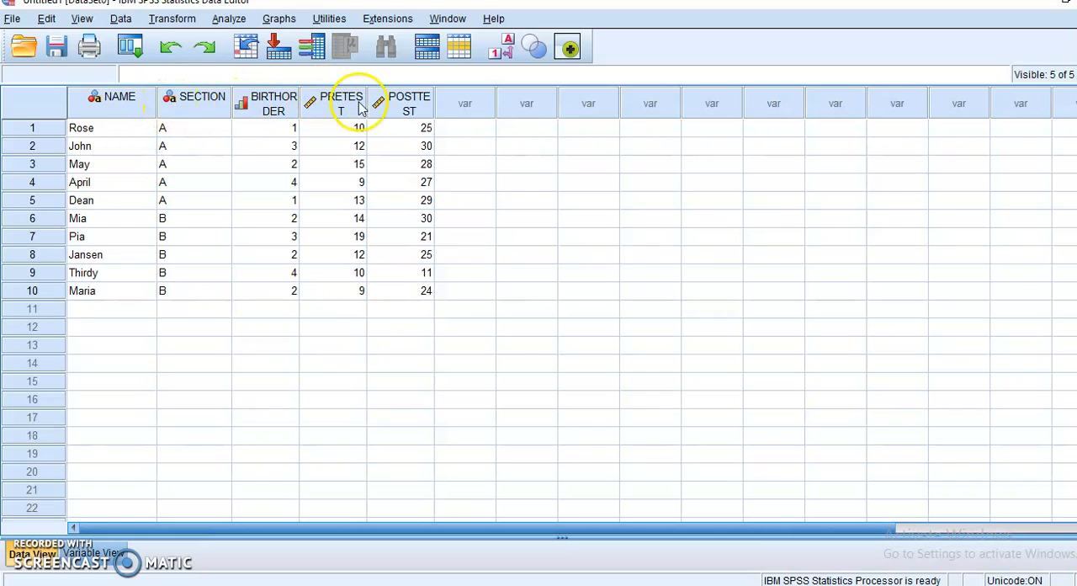
{"action": "left_click_drag", "start_coordinate": [368, 105], "coordinate": [396, 102]}
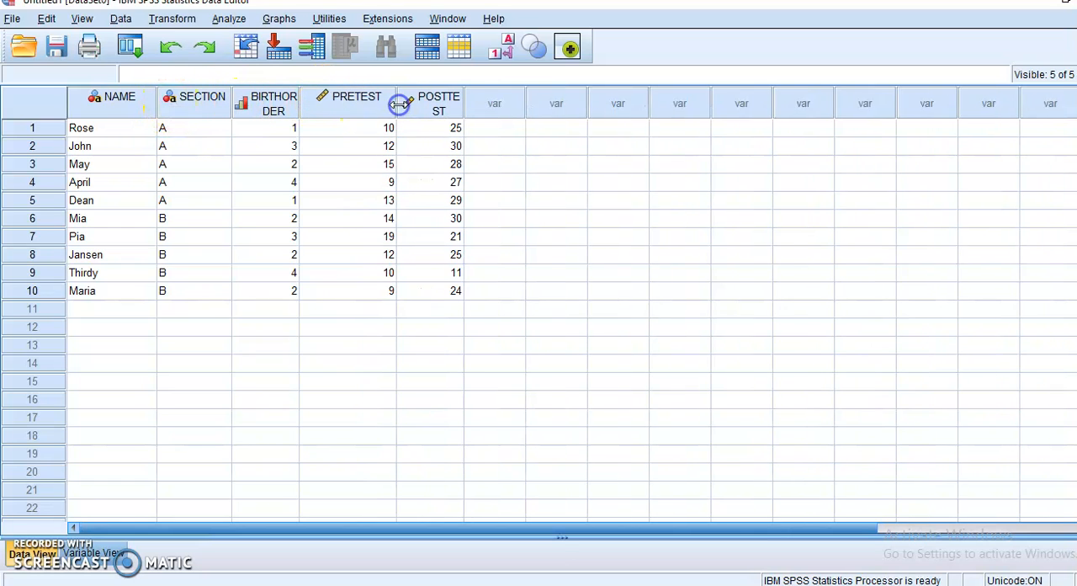
{"action": "left_click_drag", "start_coordinate": [474, 108], "coordinate": [480, 106]}
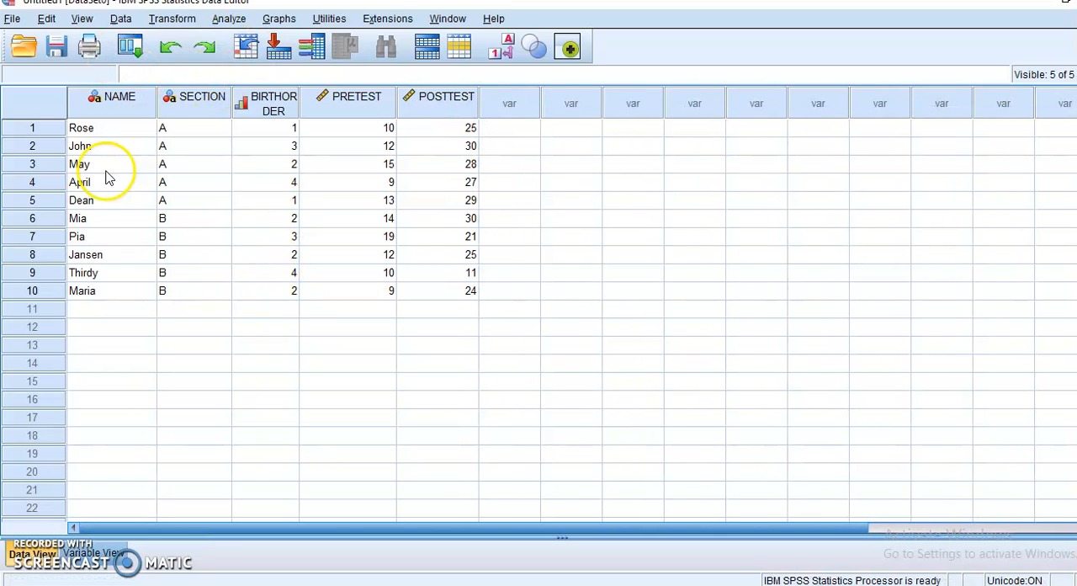
{"action": "left_click", "coordinate": [458, 292]}
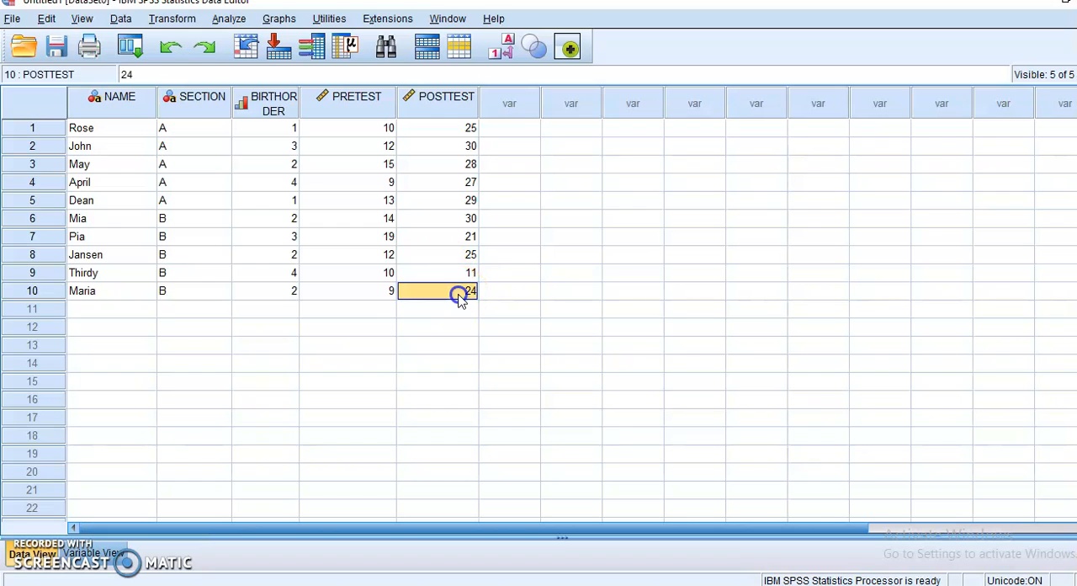
{"action": "left_click", "coordinate": [405, 383]}
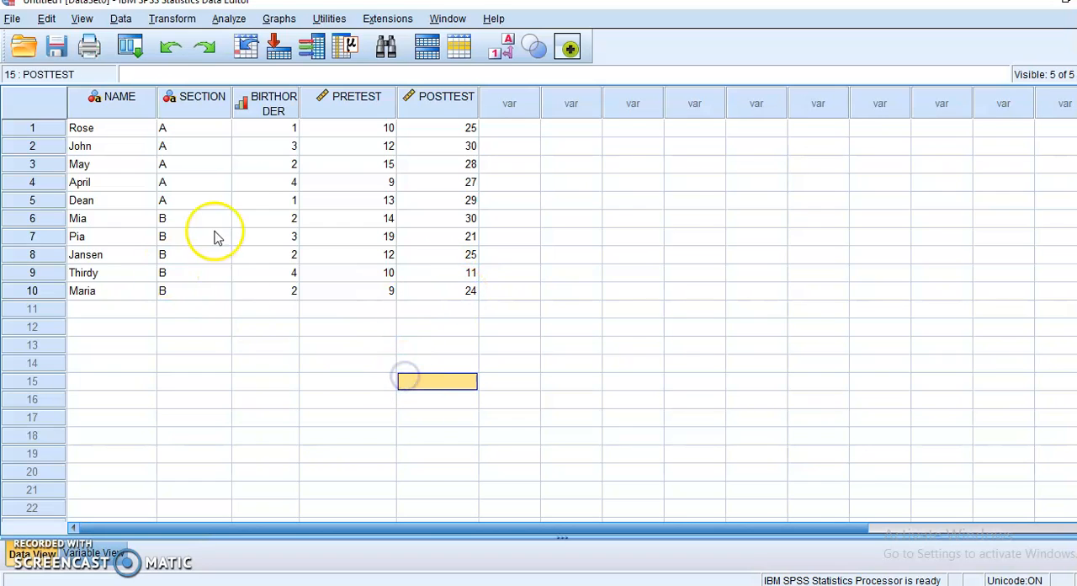